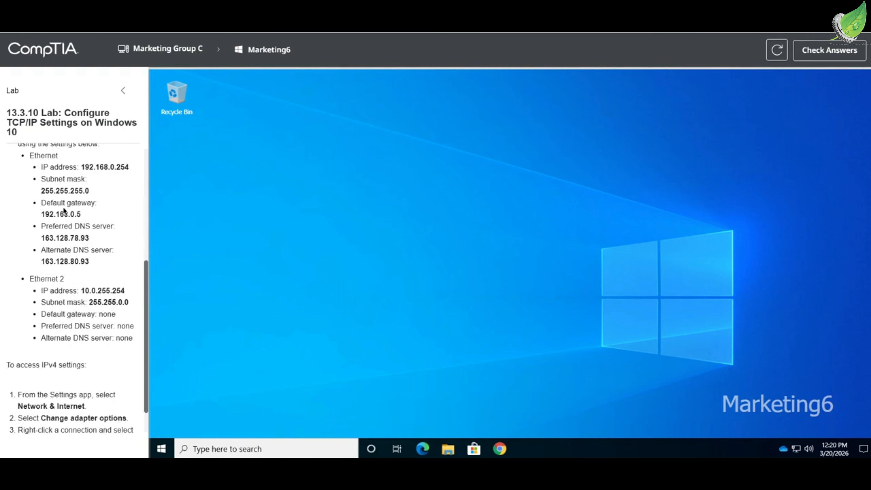
# Open the list of network adapters through the Network & Internet settings.
pyautogui.scroll(-1, 64, 210)
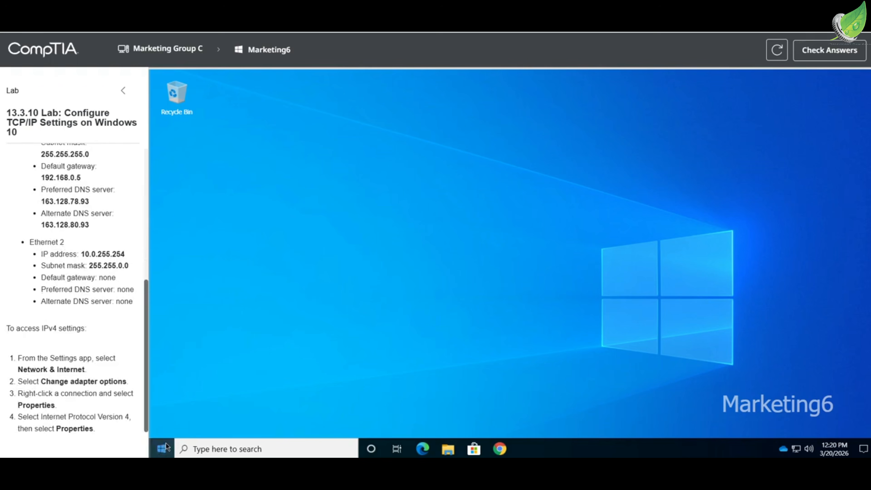
pyautogui.click(172, 450)
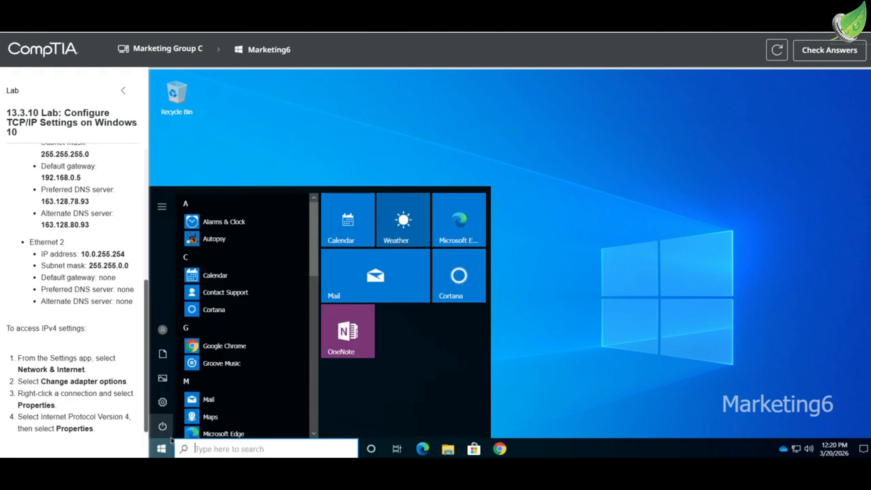
pyautogui.click(167, 408)
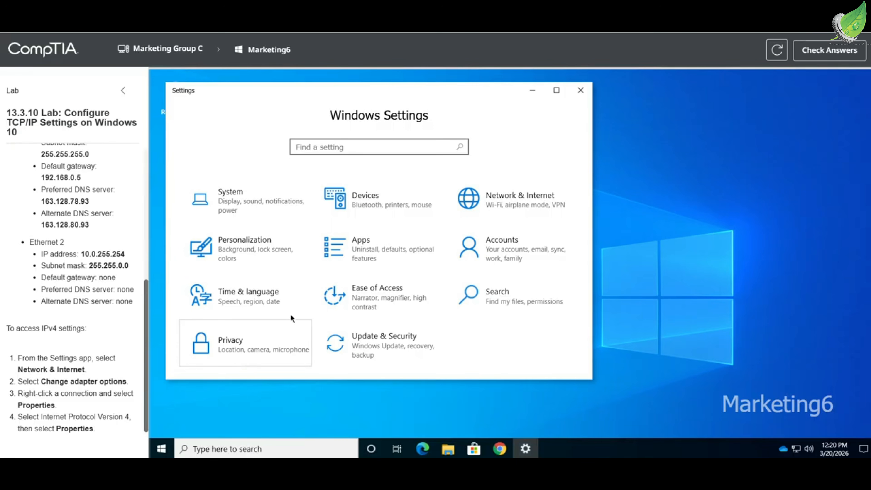
pyautogui.click(507, 206)
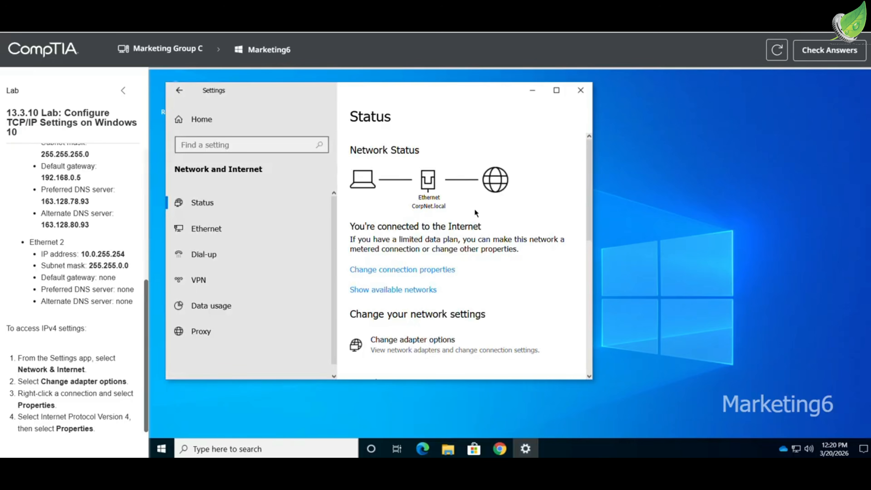
pyautogui.scroll(-1, 466, 219)
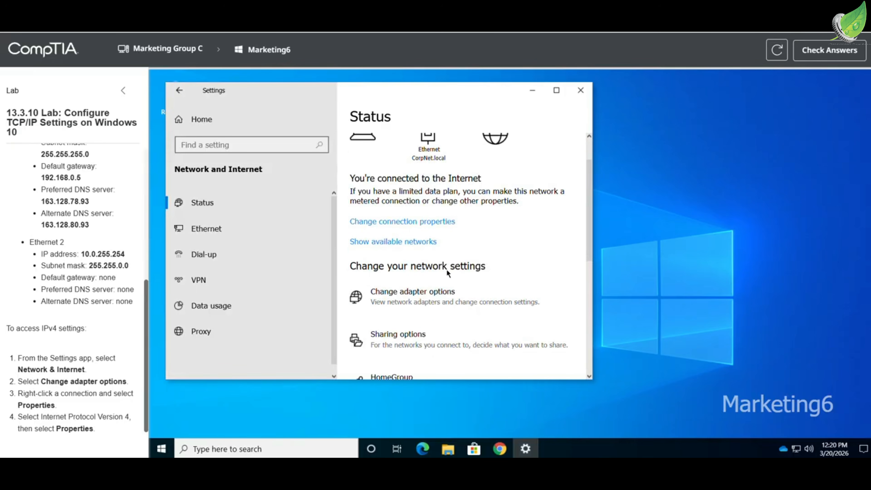
pyautogui.click(442, 290)
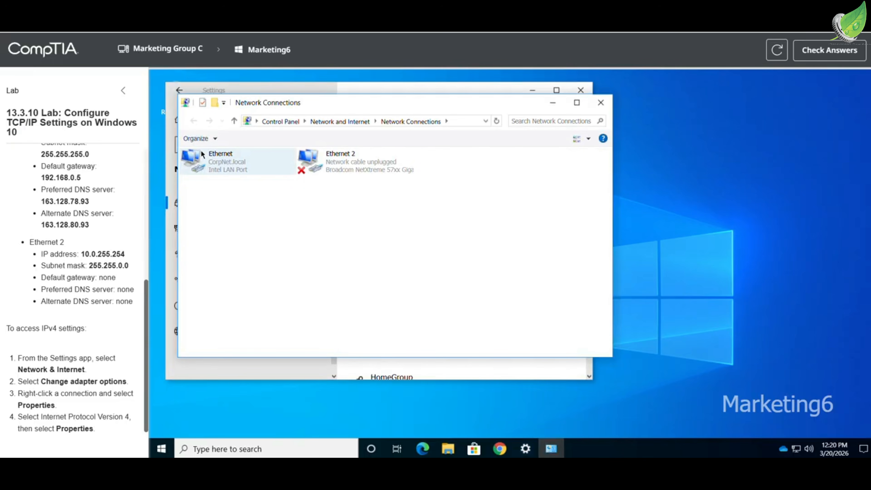
# Open the Internet Protocol Version 4 (TCP/IPv4) properties of the Ethernet adapter.
pyautogui.click(209, 156)
pyautogui.rightClick(210, 158)
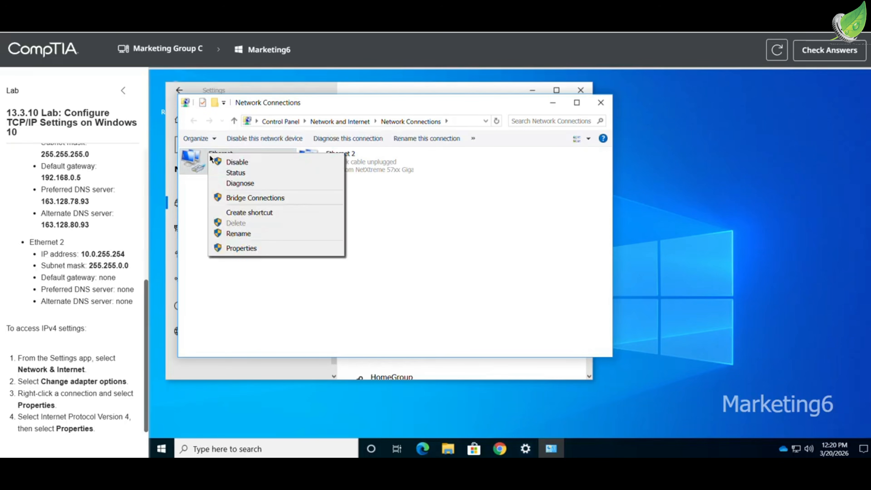
pyautogui.click(234, 247)
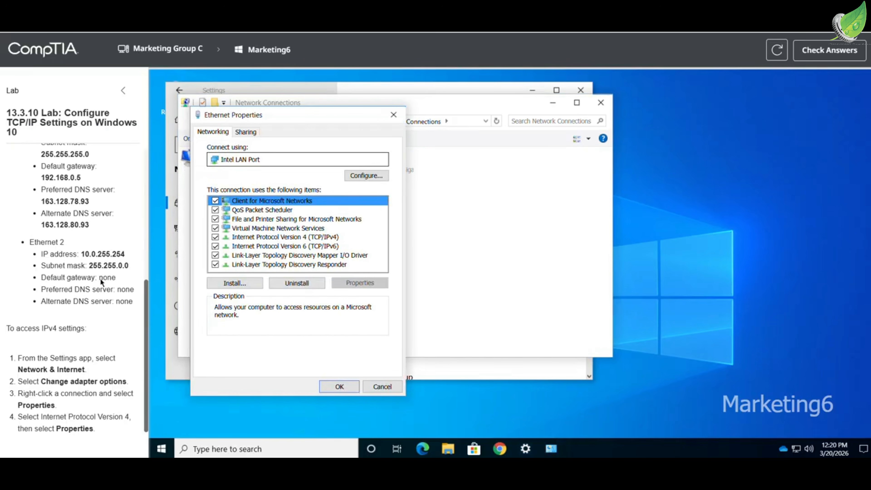
pyautogui.scroll(2, 94, 284)
pyautogui.scroll(4, 94, 285)
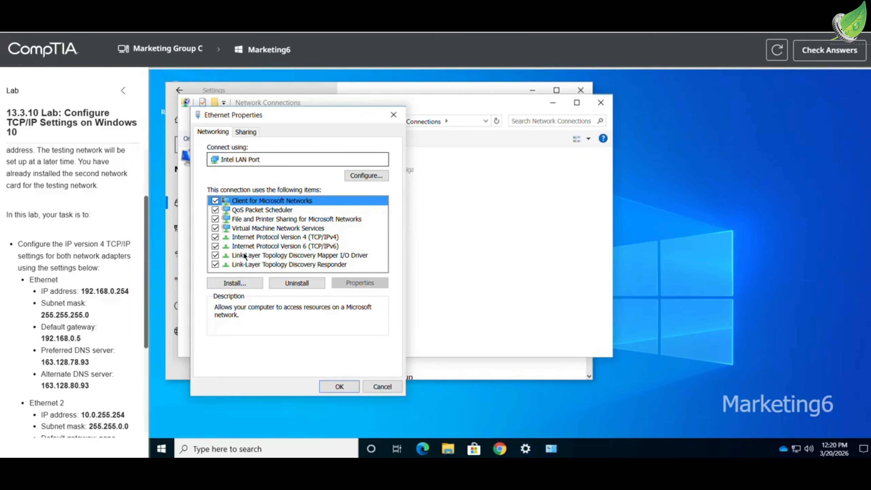
pyautogui.click(252, 237)
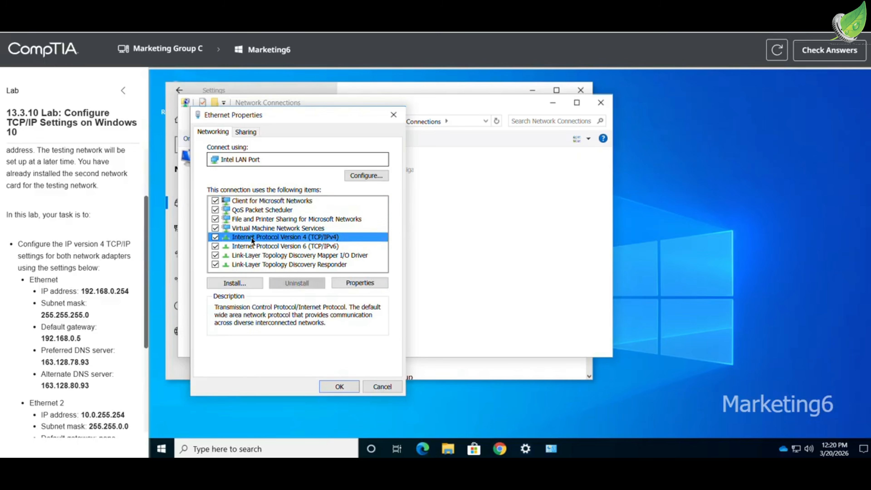
pyautogui.doubleClick(251, 238)
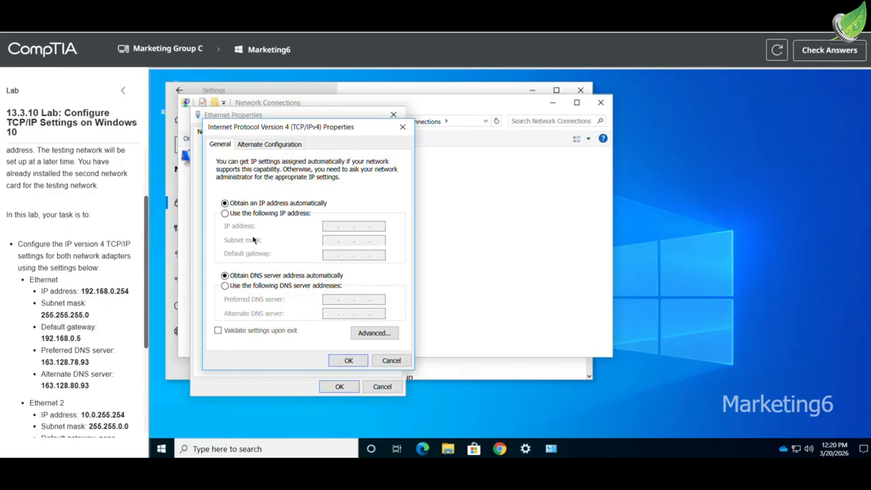
# Give the Ethernet adapter the static IP address 192.168.0.254, subnet mask 255.255.255.0 and default gateway 192.168.0.5.
pyautogui.click(260, 217)
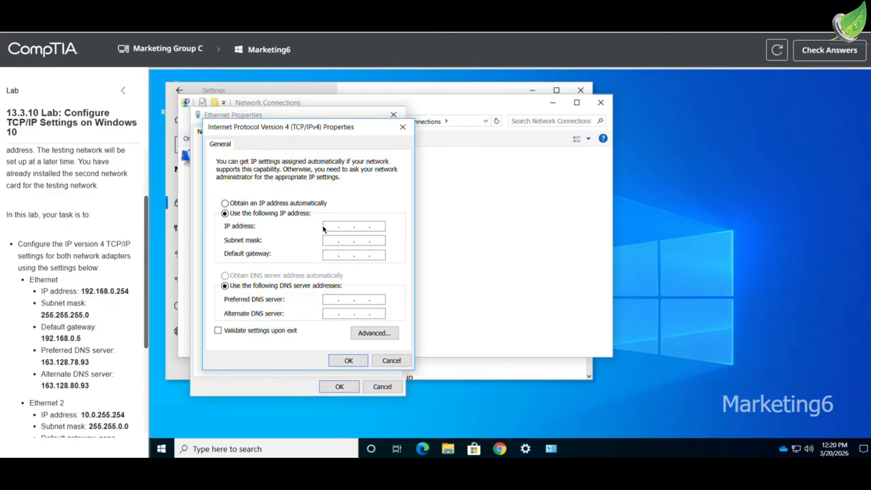
pyautogui.click(329, 225)
pyautogui.write('192.168.0.254')
pyautogui.press('Tab')
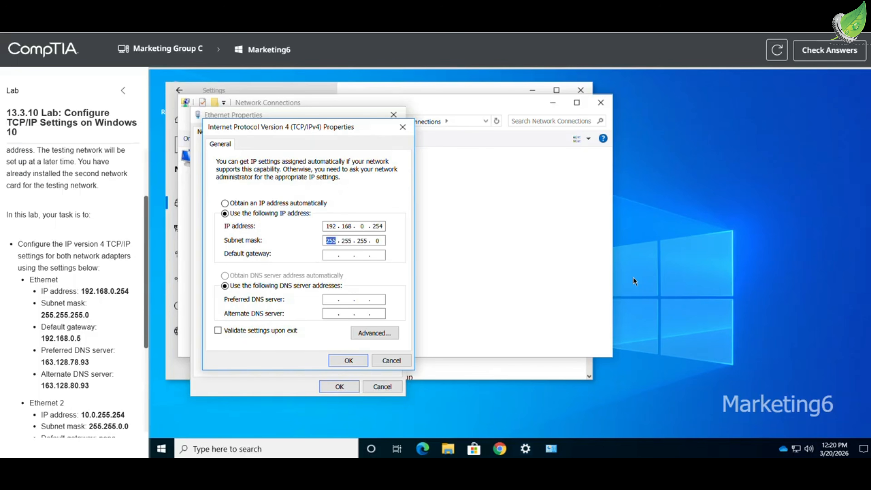
pyautogui.press('Tab')
pyautogui.write('192')
pyautogui.write('168')
pyautogui.write('0')
pyautogui.write('5')
# Set Ethernet's preferred DNS server to 163.128.78.93 and alternate DNS server to 163.128.80.93, and accept the IPv4 settings.
pyautogui.click(331, 300)
pyautogui.write('163 . 128 . 78 . 93')
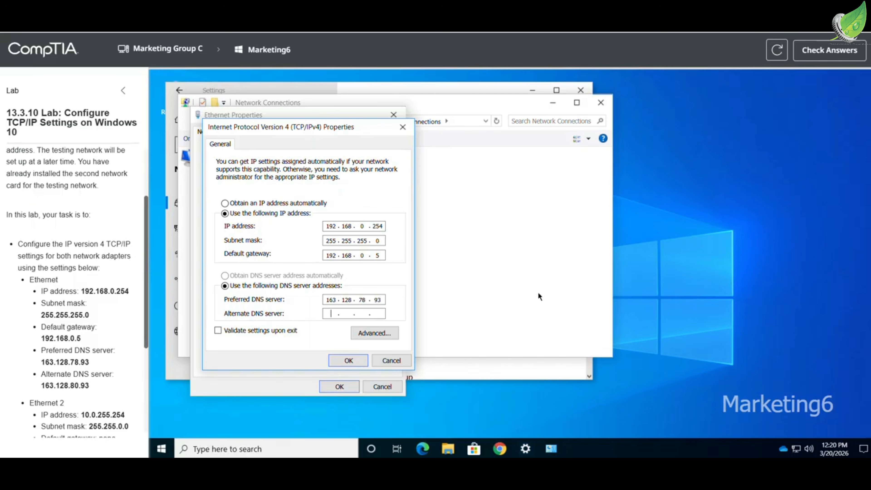
pyautogui.write('163 . 1')
pyautogui.write('8.80.93')
pyautogui.click(355, 362)
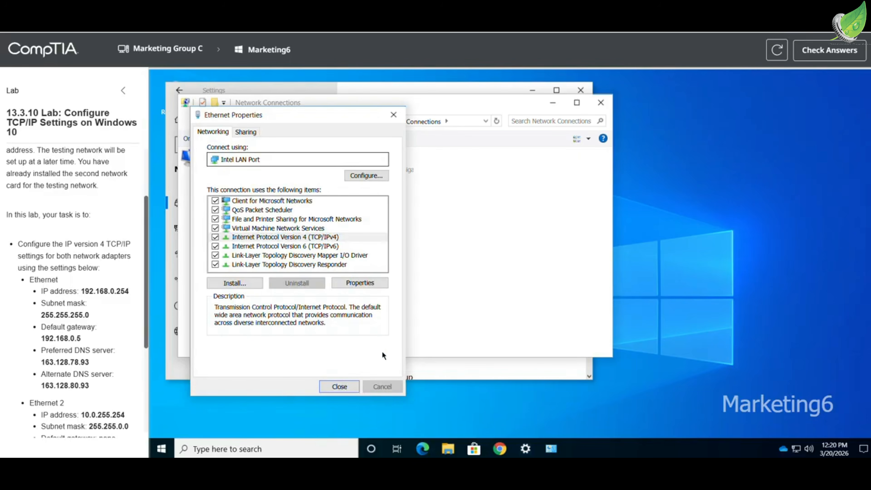
# Check the lab answers without scoring the lab, and close the Ethernet adapter's properties.
pyautogui.click(833, 57)
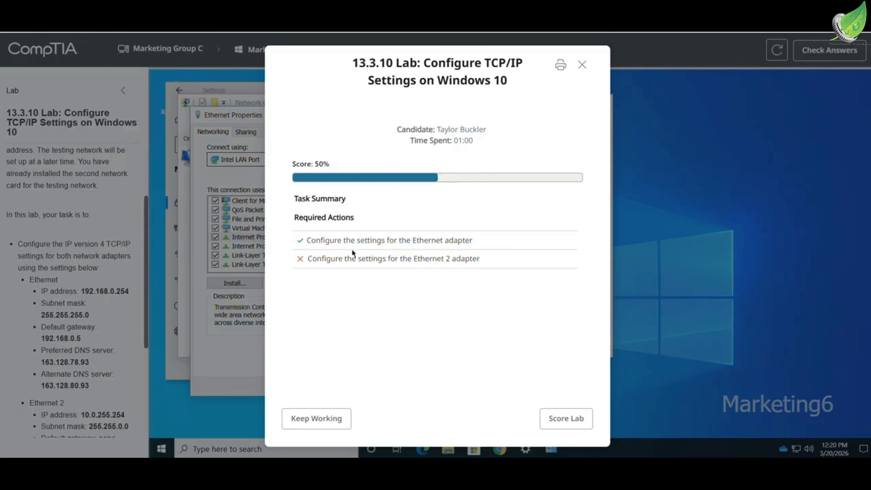
pyautogui.click(321, 417)
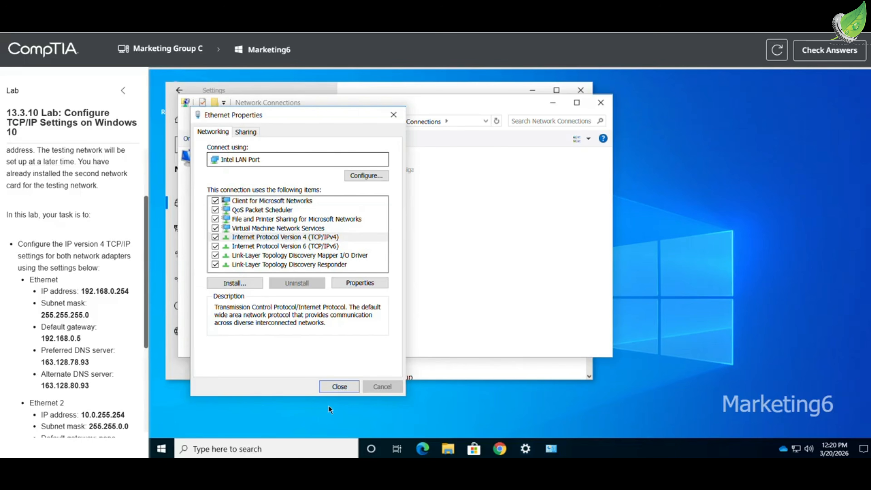
pyautogui.click(344, 386)
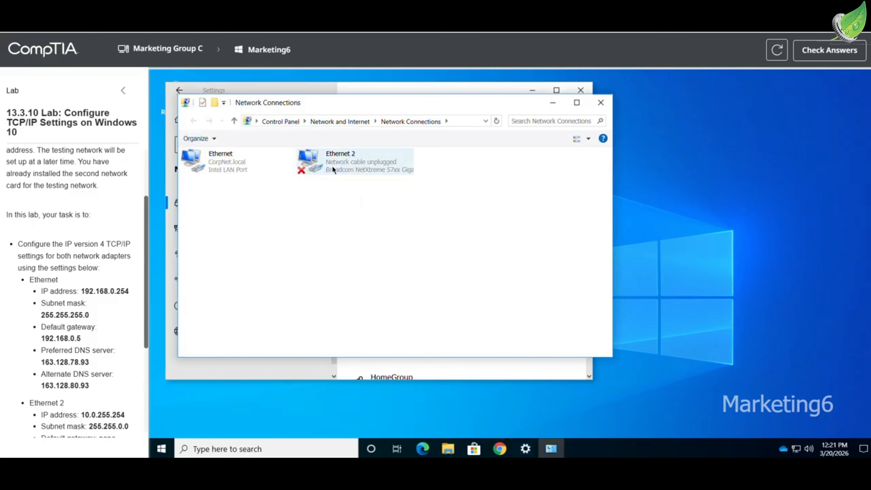
# Open the Internet Protocol Version 4 (TCP/IPv4) properties of the Ethernet 2 adapter.
pyautogui.scroll(-2, 84, 322)
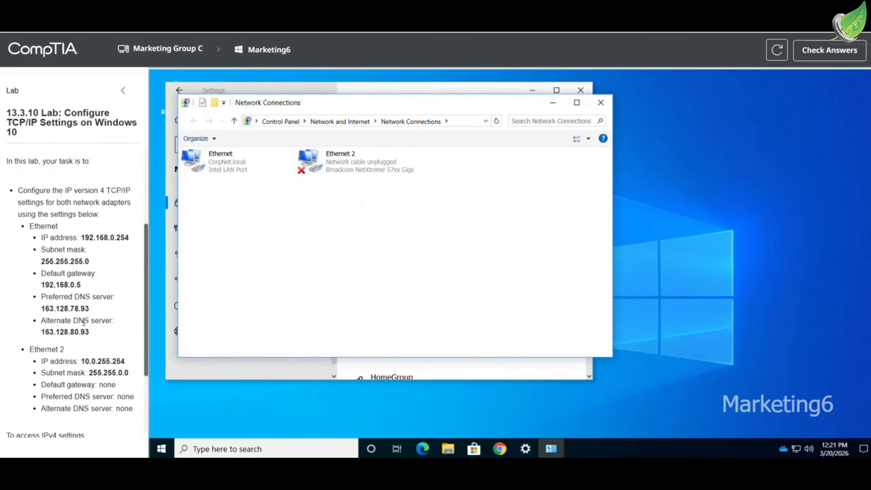
pyautogui.scroll(-2, 84, 322)
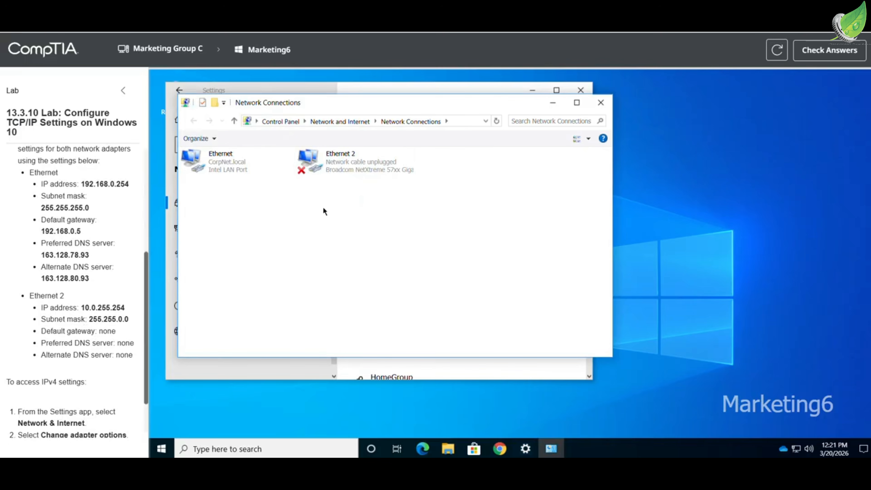
pyautogui.click(345, 159)
pyautogui.rightClick(345, 159)
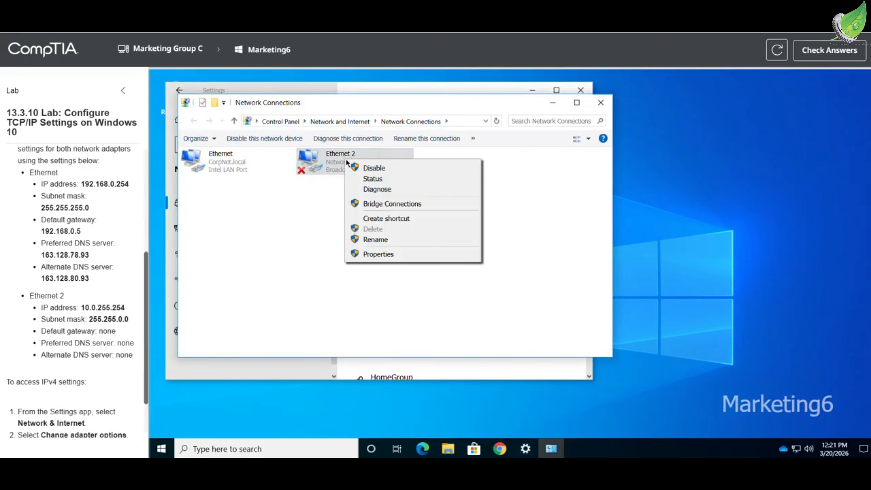
pyautogui.click(384, 254)
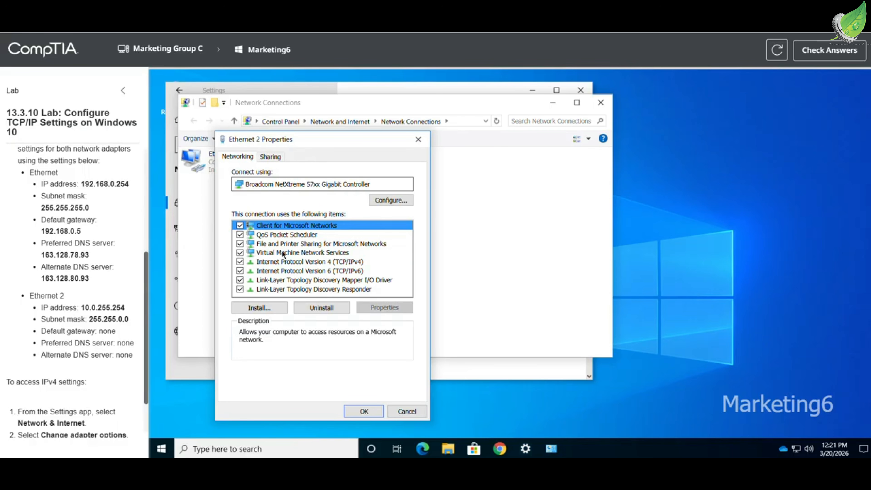
pyautogui.click(283, 263)
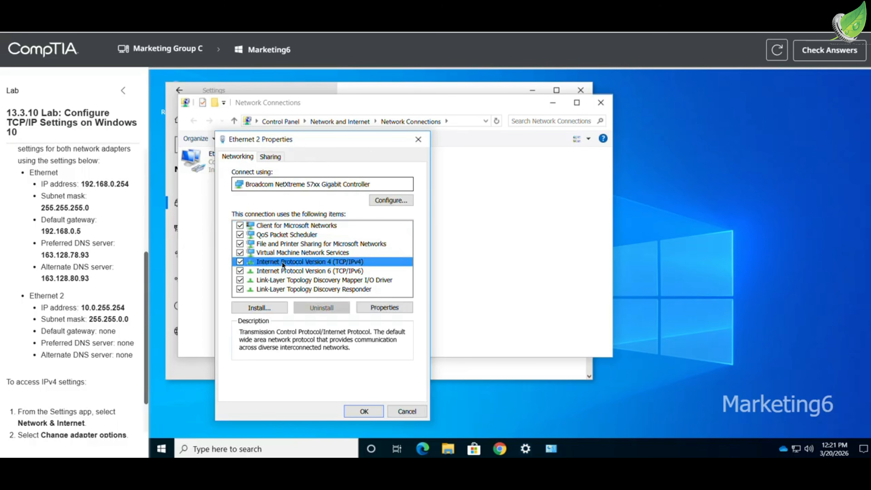
pyautogui.doubleClick(282, 261)
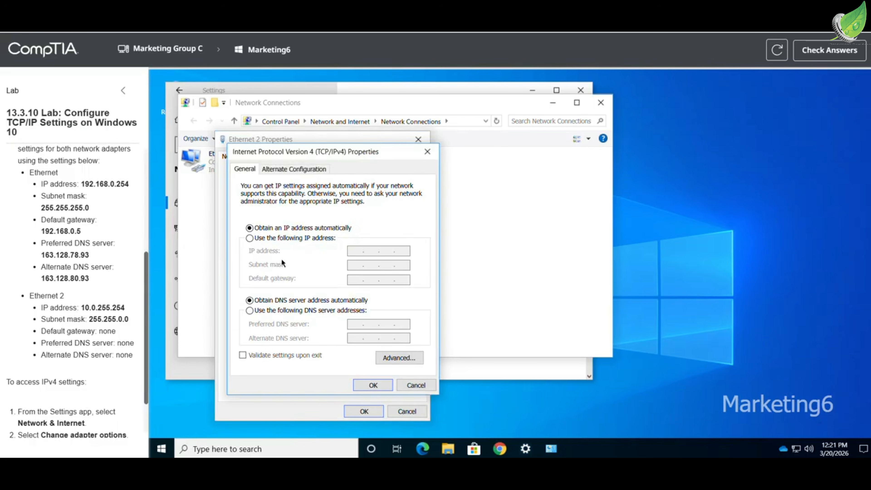
# Give Ethernet 2 the static IP address 10.0.255.254 with subnet mask 255.255.0.0 and no gateway or DNS, and check the lab answers.
pyautogui.click(282, 238)
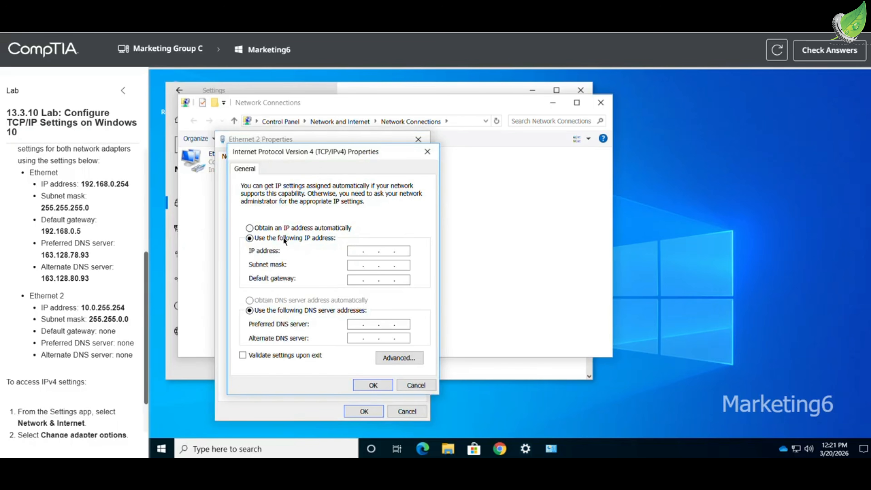
pyautogui.click(358, 251)
pyautogui.write('10 . 0 . 255 . 254')
pyautogui.press('Tab')
pyautogui.write('255 . 255 . 0 .')
pyautogui.press('Tab')
pyautogui.click(374, 385)
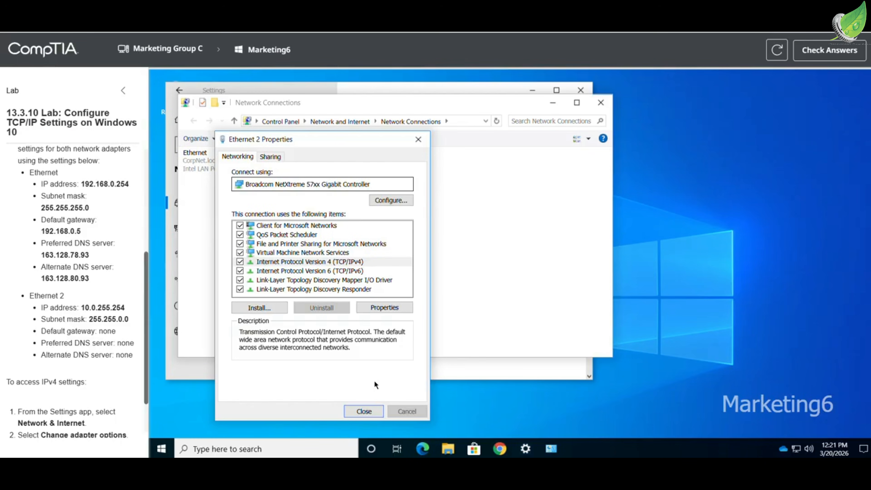
pyautogui.click(375, 411)
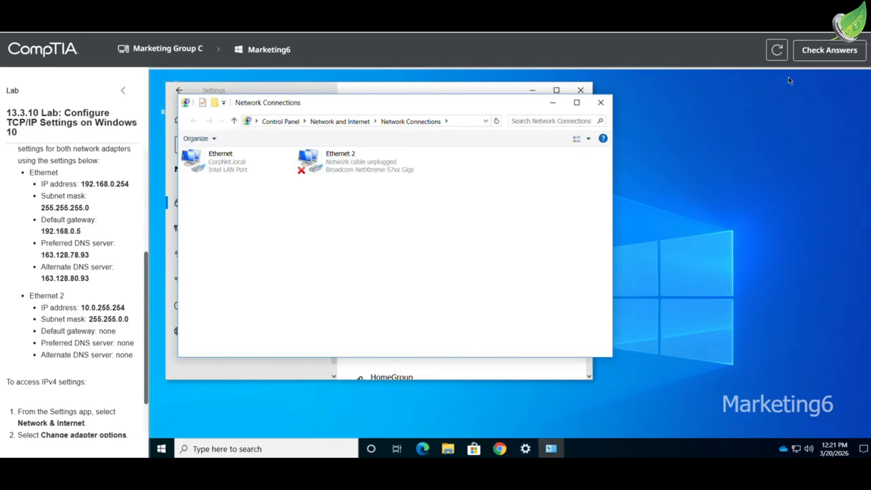
pyautogui.click(813, 59)
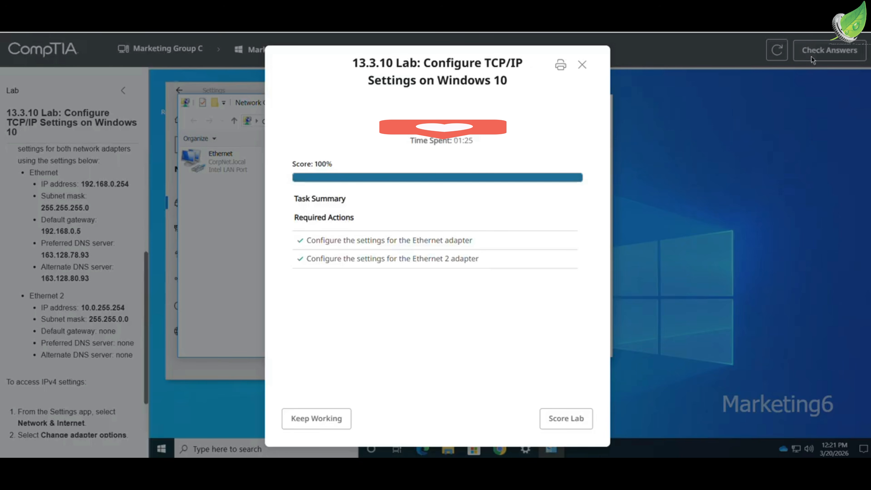